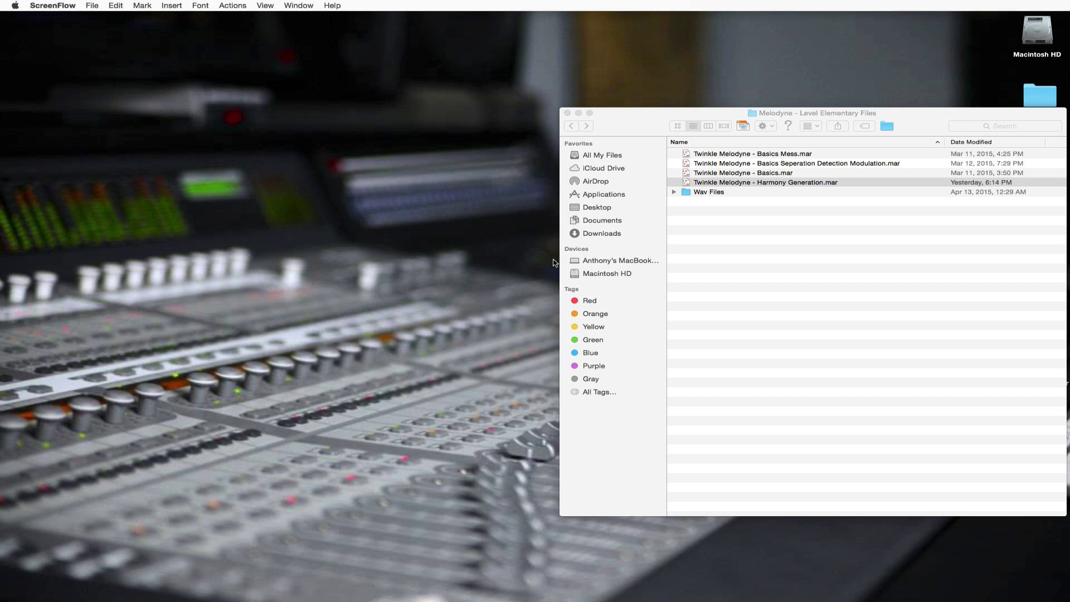
# Open 'Twinkle Melodyne - Harmony Generation.mar' from Finder in Melodyne.
pyautogui.click(760, 239)
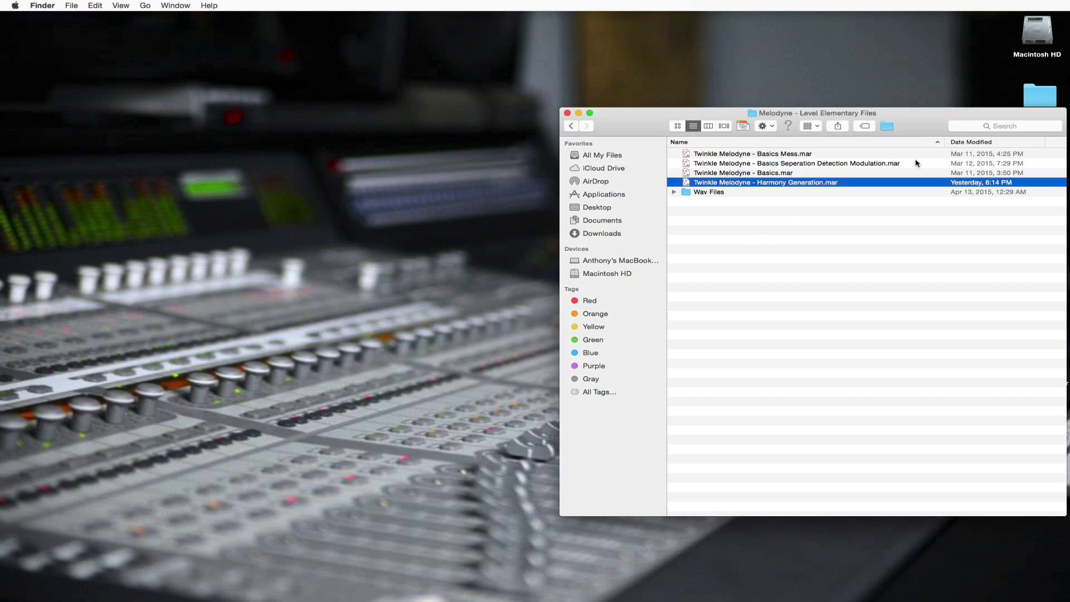
pyautogui.doubleClick(779, 185)
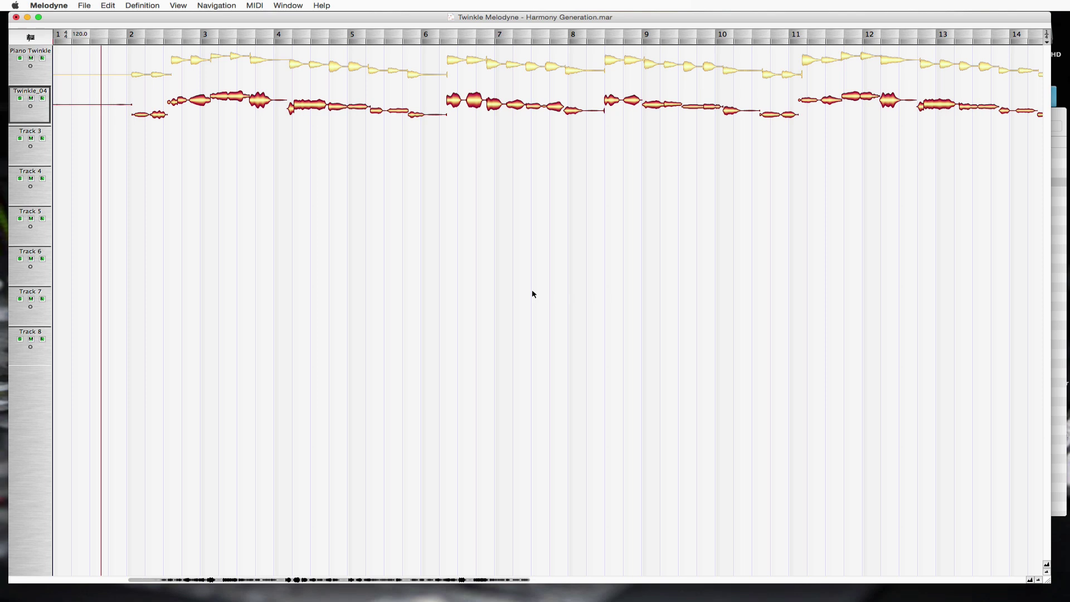
# Deselect all vocal notes and show the note editor from the Window menu.
pyautogui.click(40, 111)
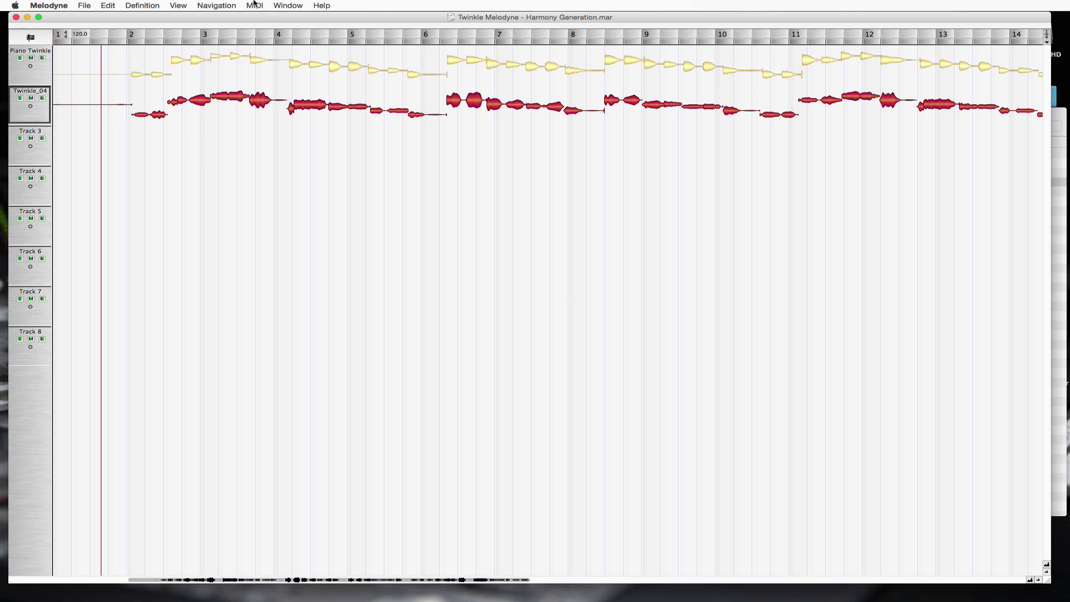
pyautogui.click(292, 5)
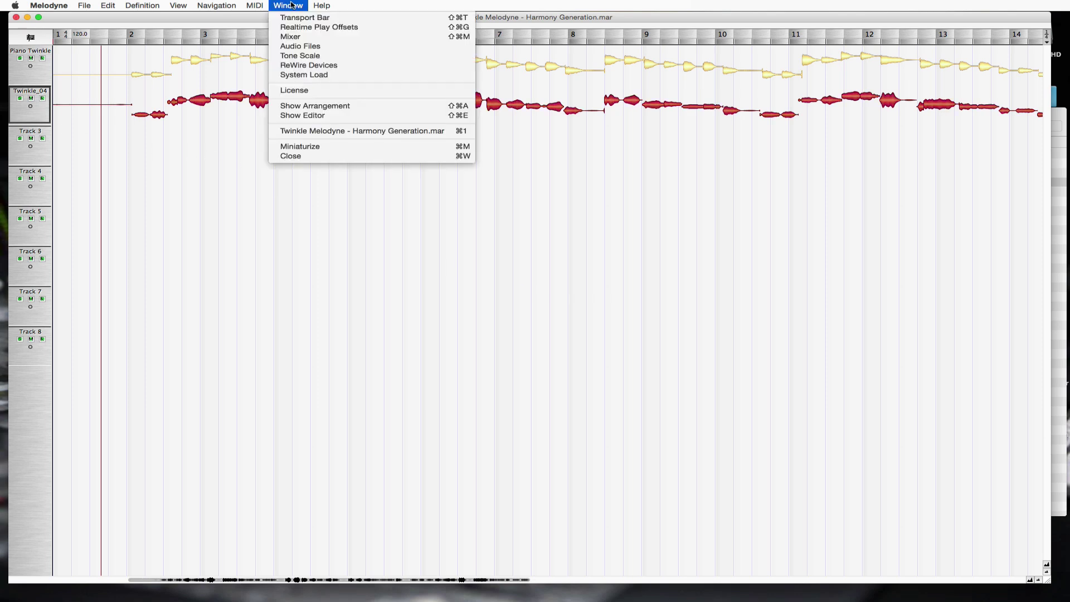
pyautogui.click(310, 116)
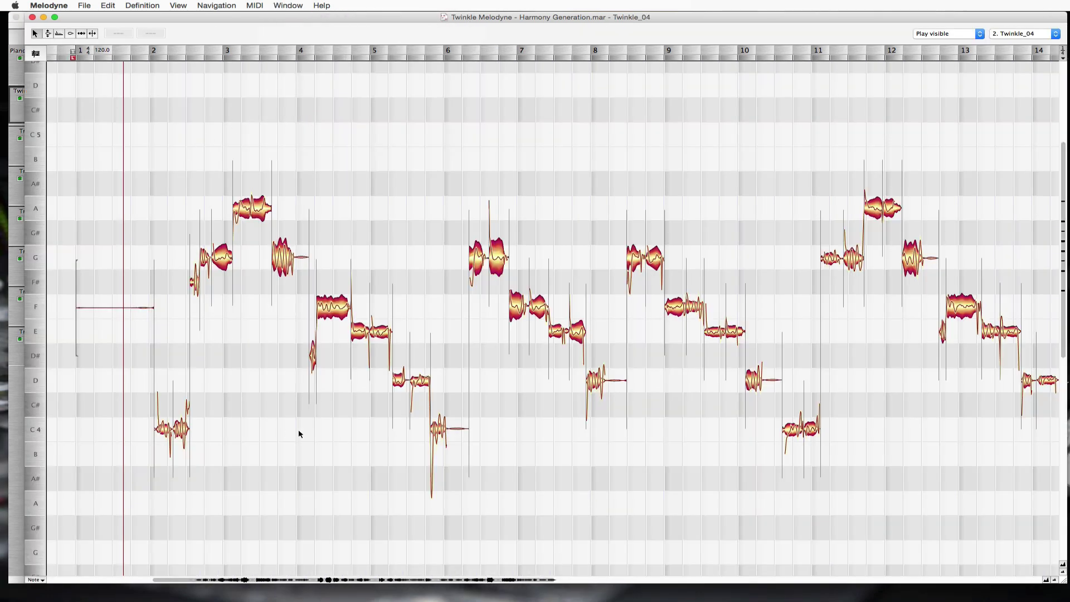
# Play back the Twinkle_04 vocal melody.
pyautogui.press('space')
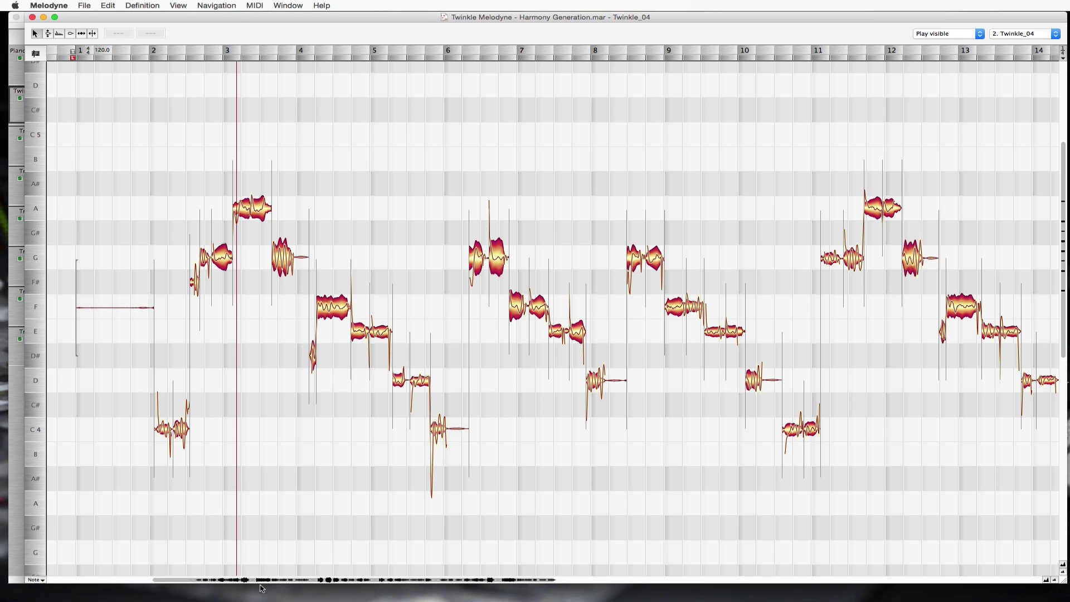
# Zoom out, select every melody note, and raise the Track 3 copy three semitones, A to C5.
pyautogui.click(1054, 581)
pyautogui.click(1055, 581)
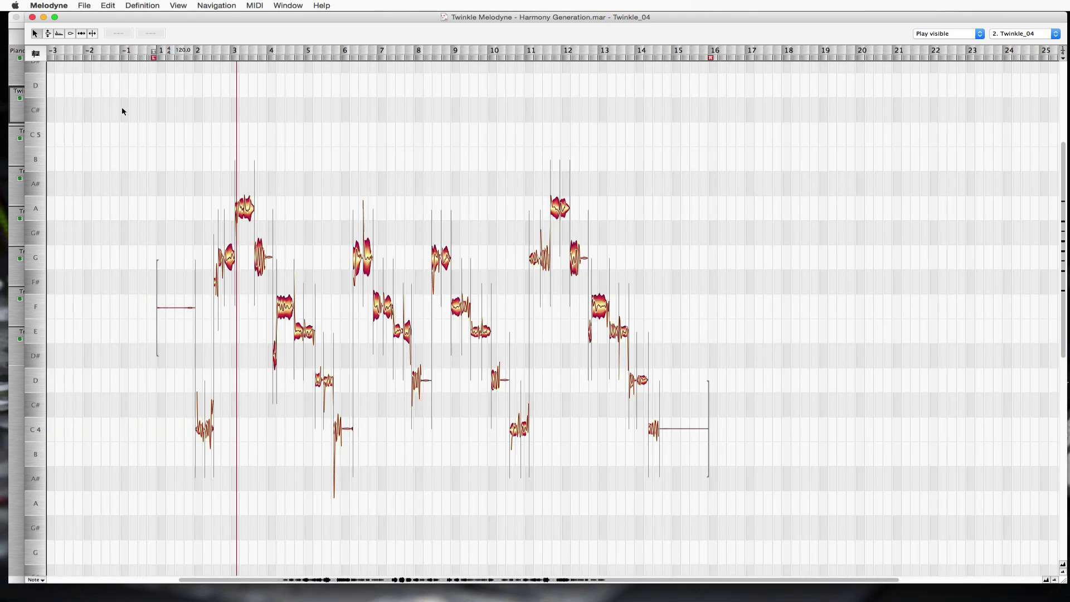
pyautogui.moveTo(142, 140); pyautogui.dragTo(756, 498)
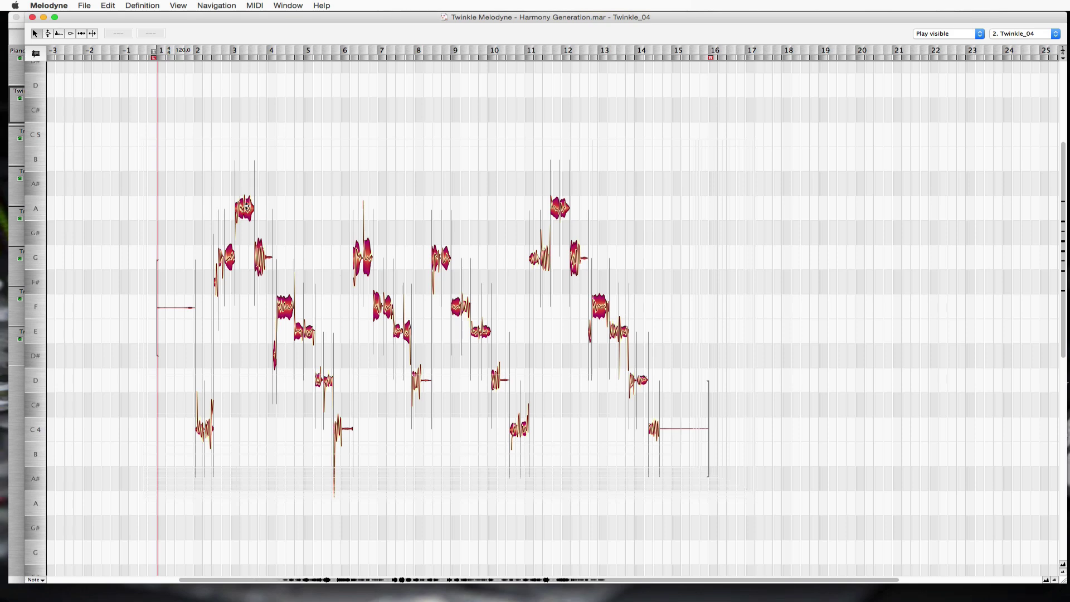
pyautogui.moveTo(247, 208); pyautogui.dragTo(249, 142)
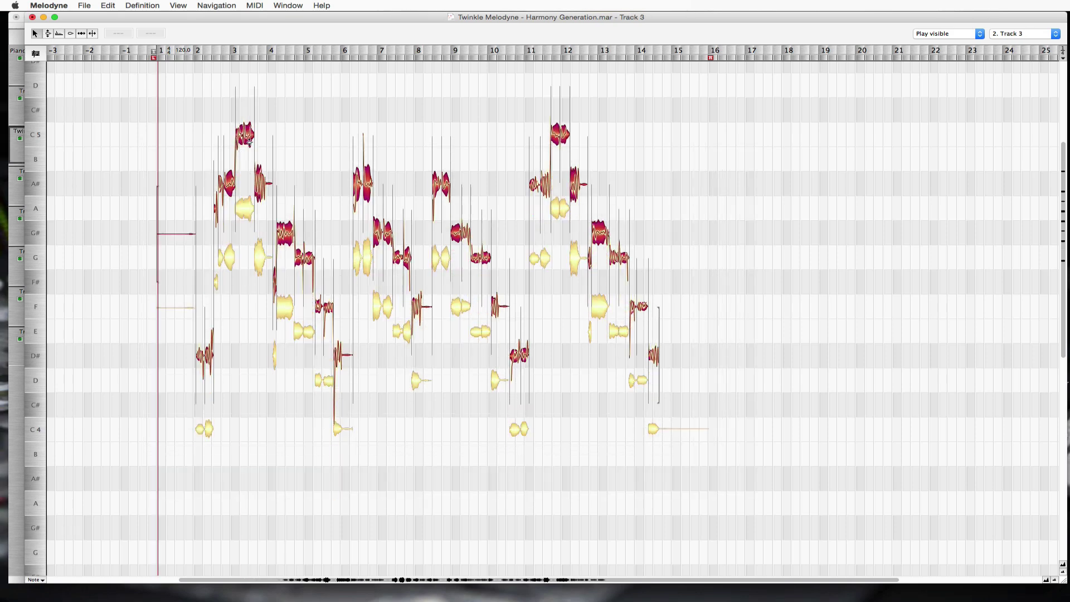
pyautogui.click(1022, 35)
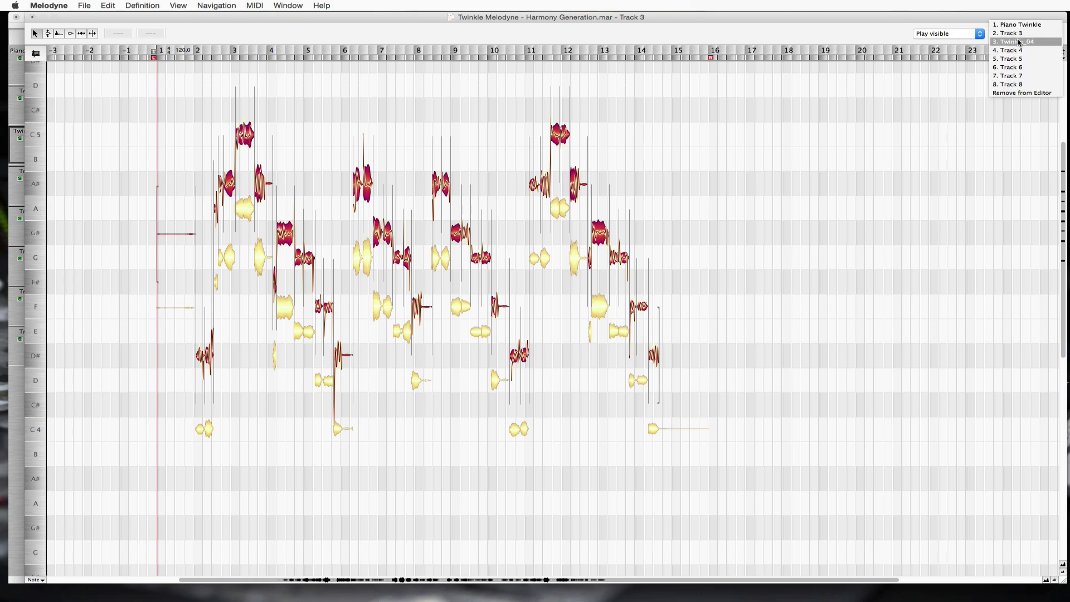
pyautogui.click(1020, 42)
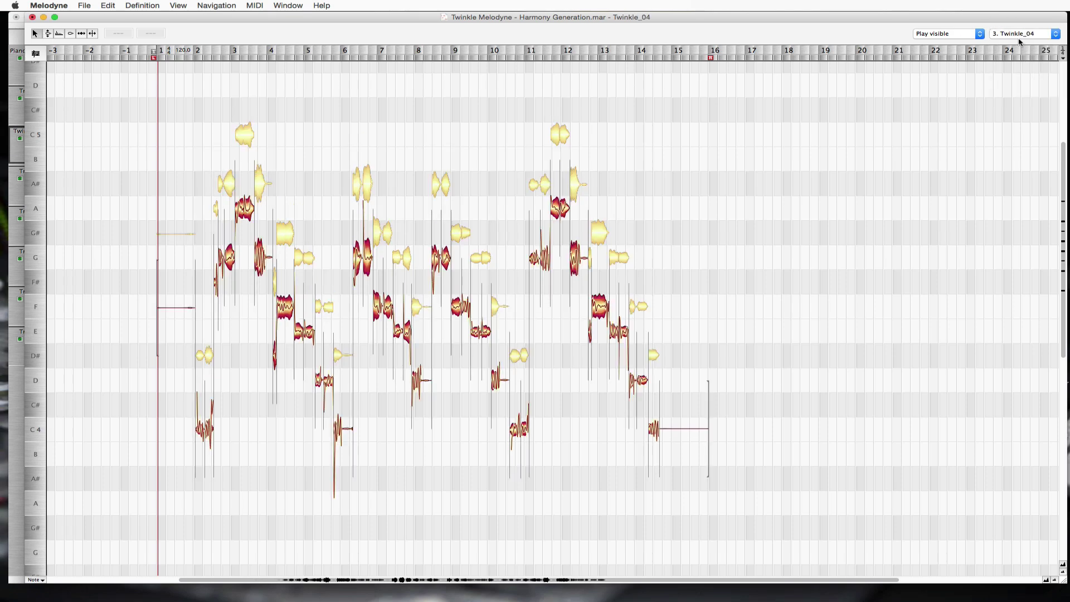
pyautogui.click(1021, 34)
pyautogui.click(1015, 27)
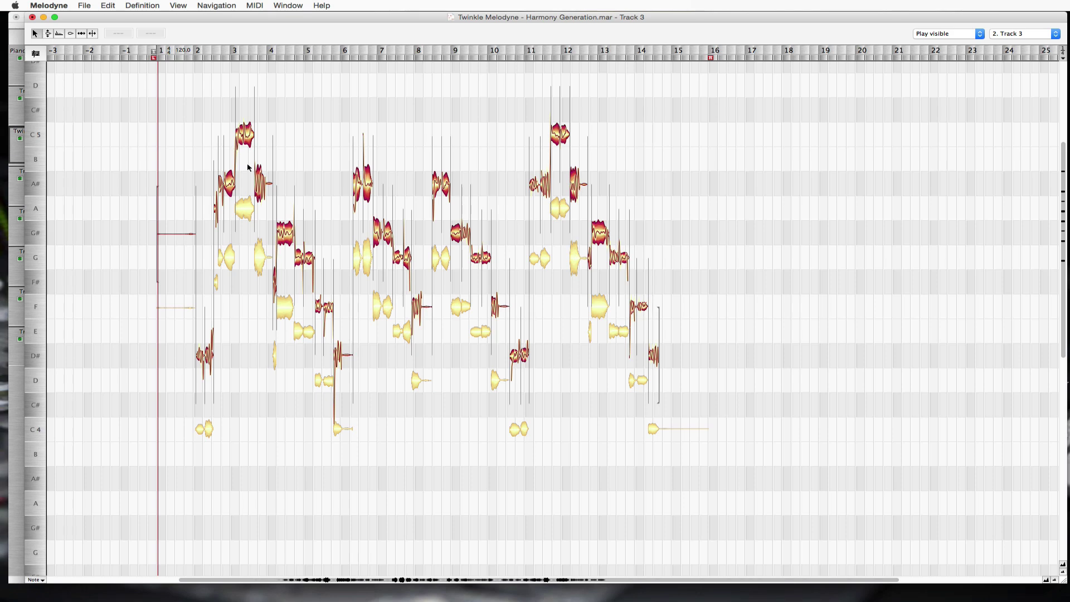
pyautogui.click(247, 210)
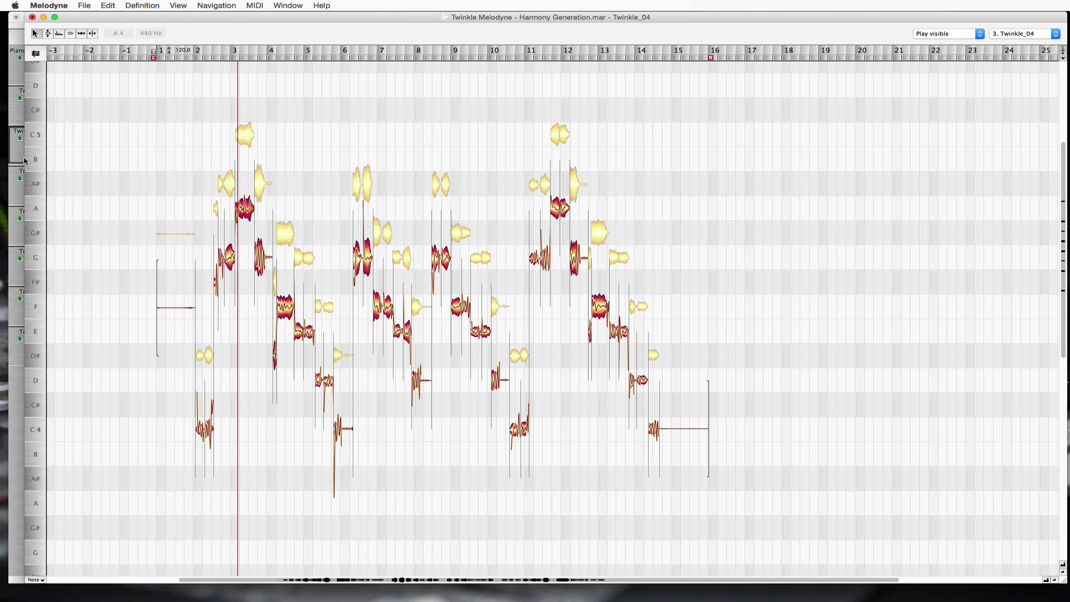
pyautogui.doubleClick(253, 142)
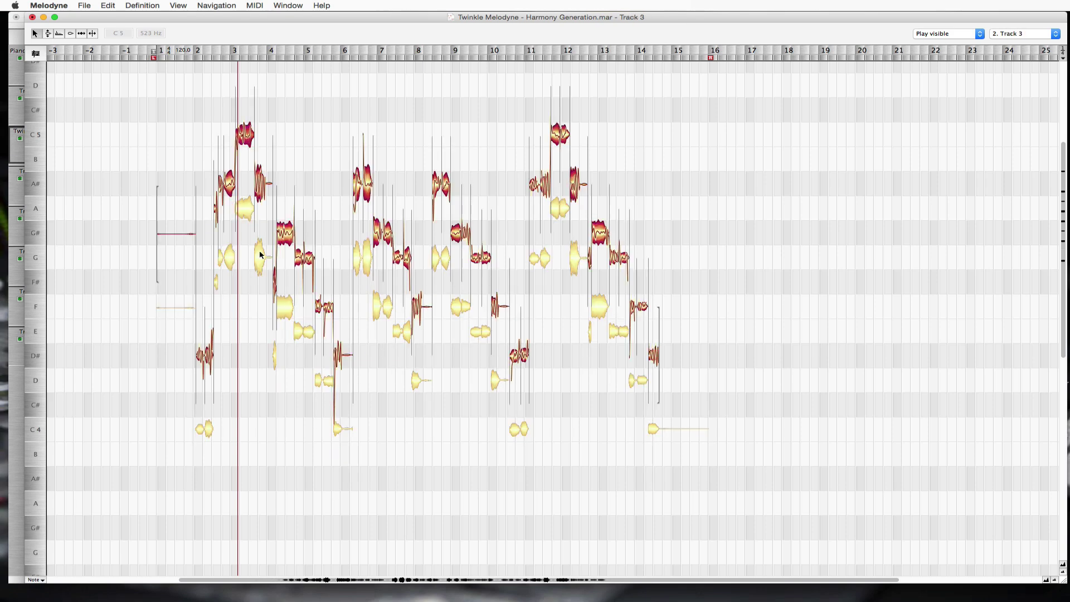
pyautogui.doubleClick(229, 258)
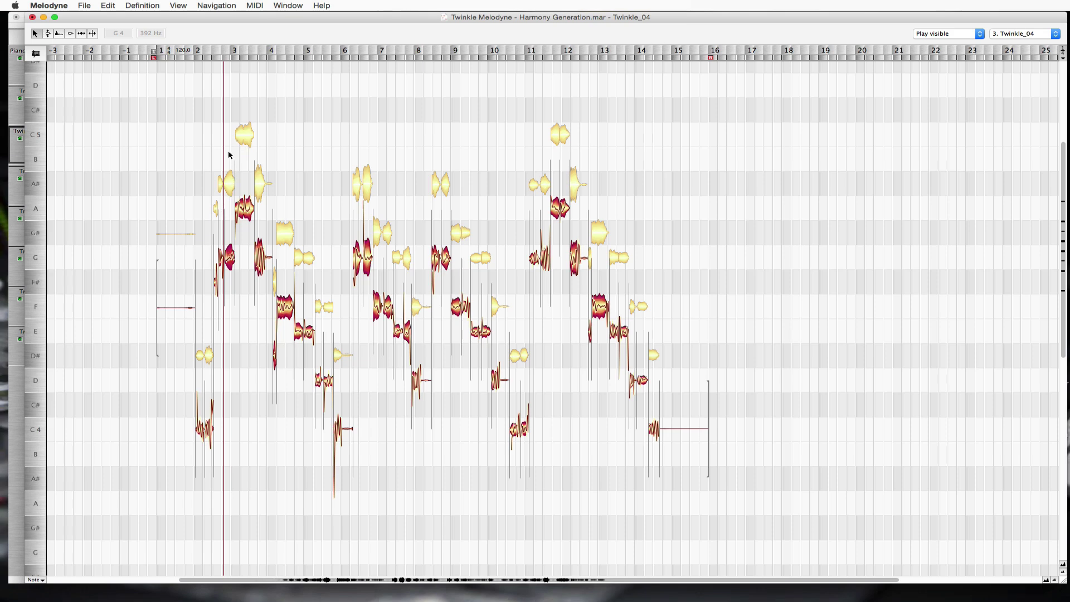
pyautogui.doubleClick(230, 180)
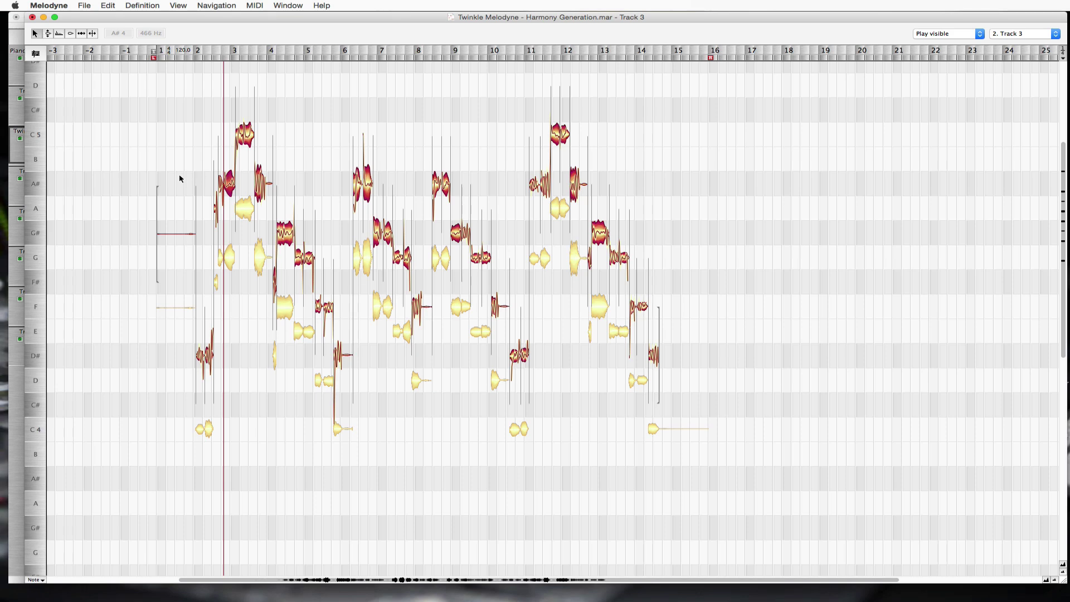
# Raise Track 3's A# harmony notes to B, then select the four G# harmony notes.
pyautogui.moveTo(181, 179); pyautogui.dragTo(626, 182)
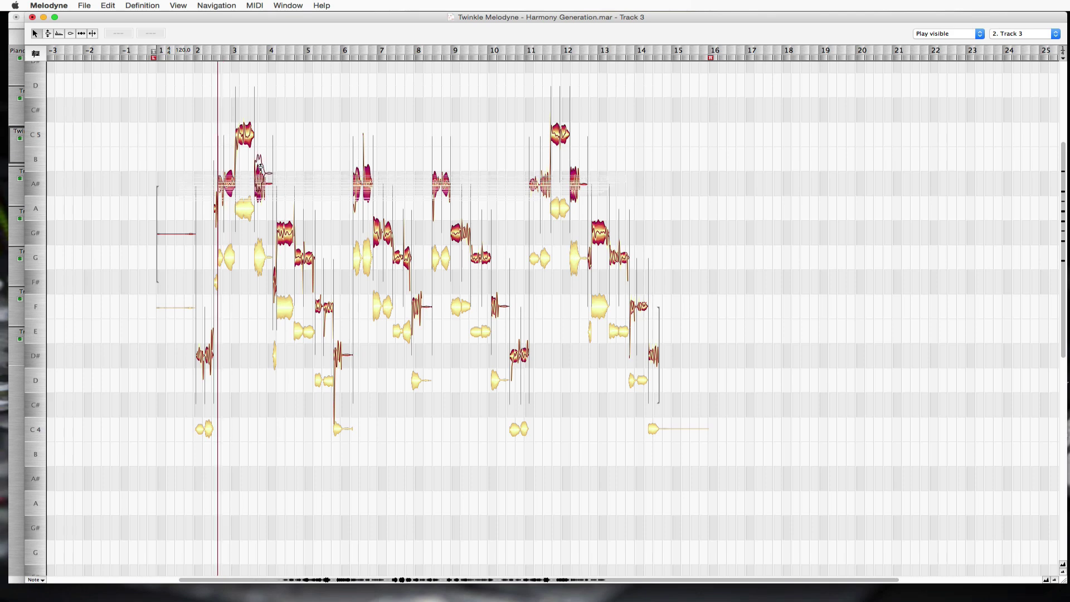
pyautogui.press('Up')
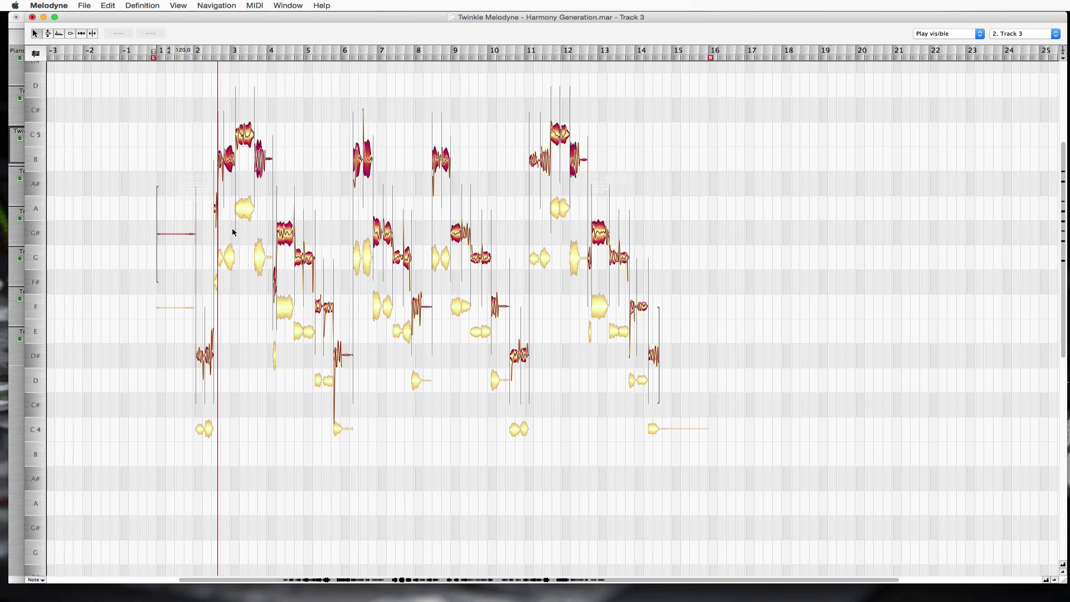
pyautogui.doubleClick(285, 306)
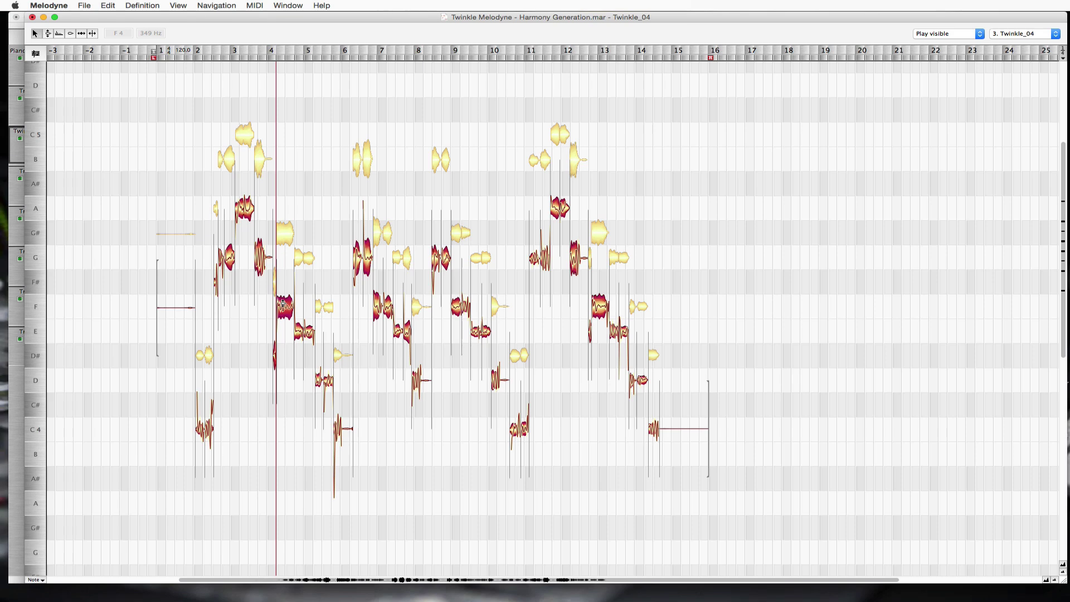
pyautogui.doubleClick(281, 236)
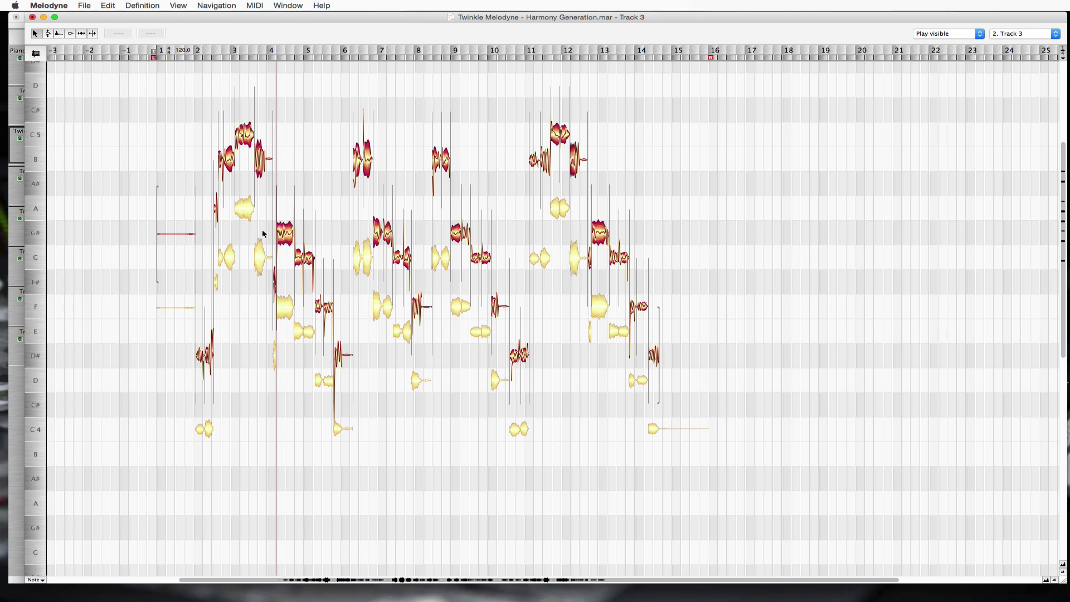
pyautogui.moveTo(263, 230); pyautogui.dragTo(598, 210)
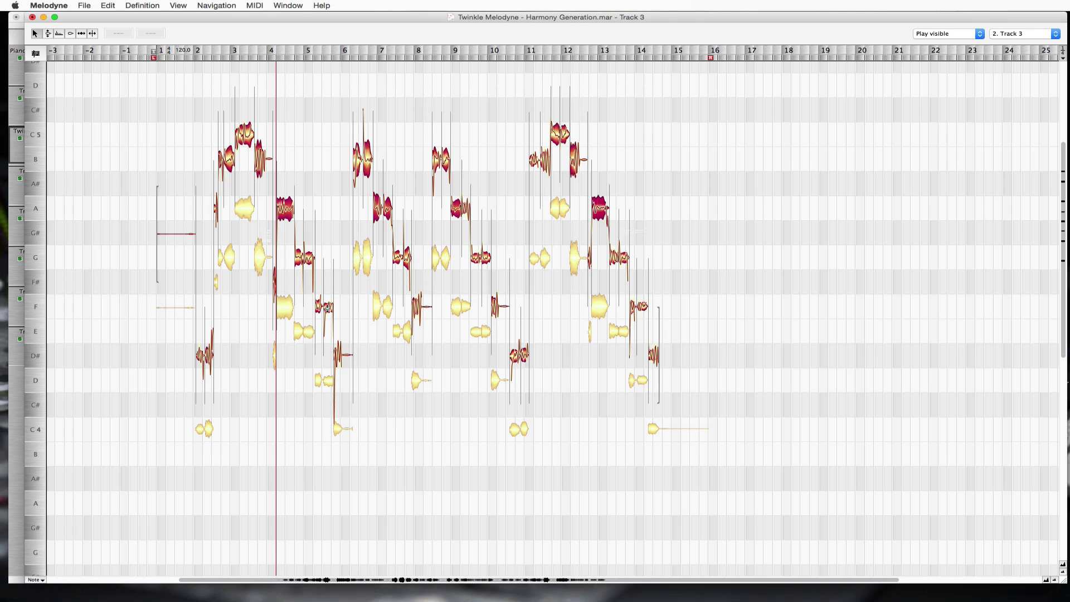
# Compare Track 3's G and F notes against the melody's E and D notes beneath.
pyautogui.click(298, 258)
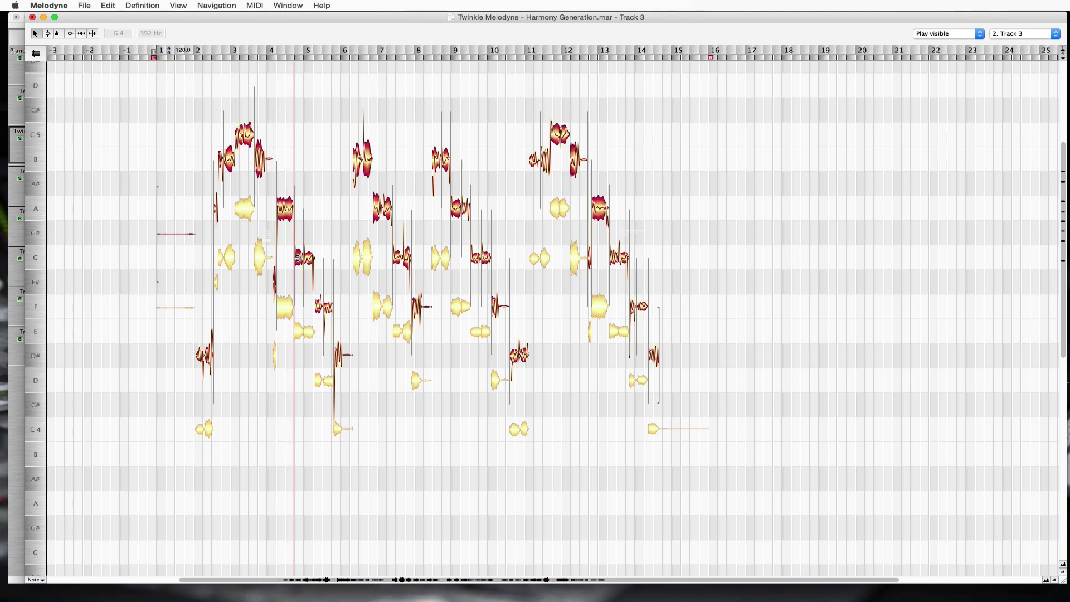
pyautogui.doubleClick(297, 331)
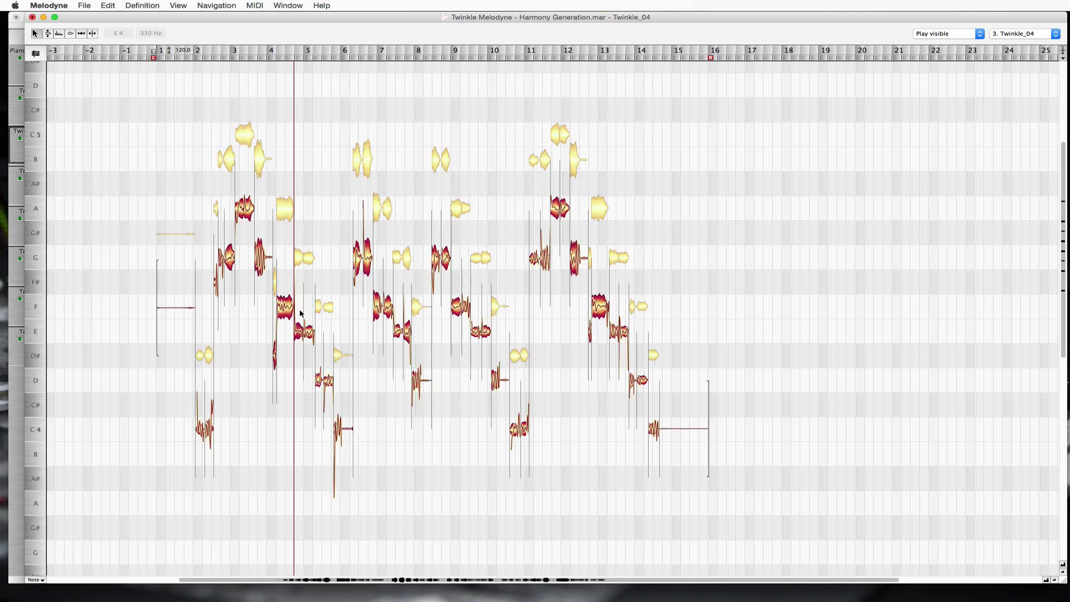
pyautogui.doubleClick(296, 257)
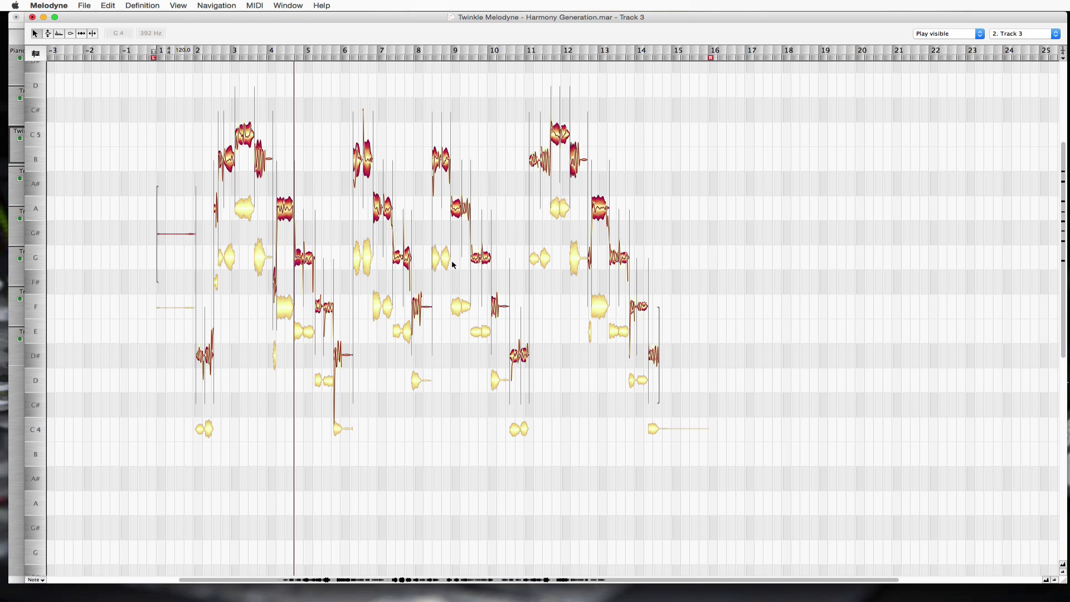
pyautogui.click(318, 306)
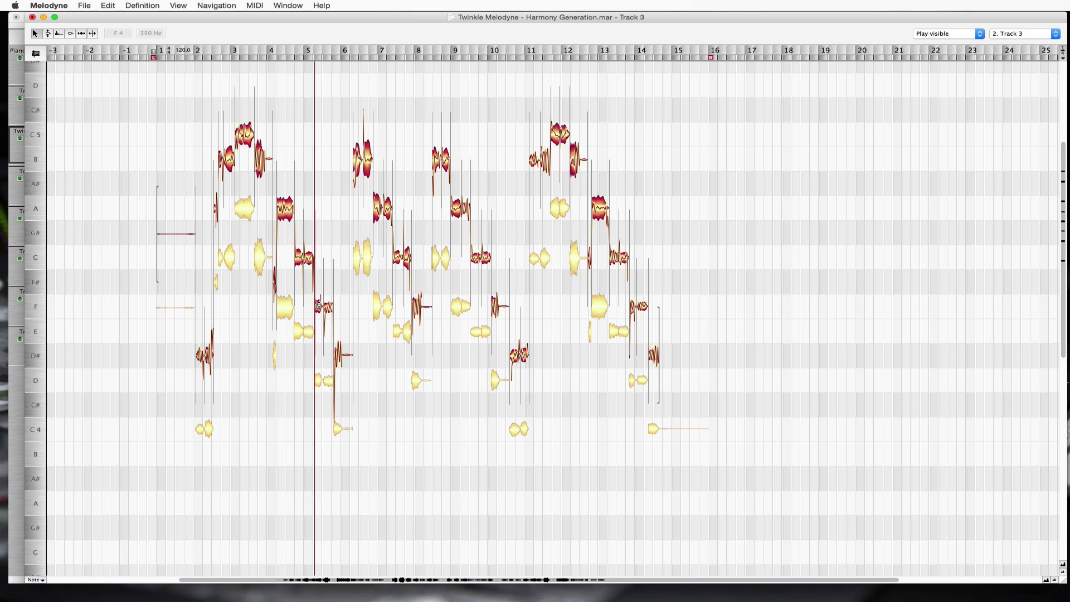
pyautogui.doubleClick(320, 385)
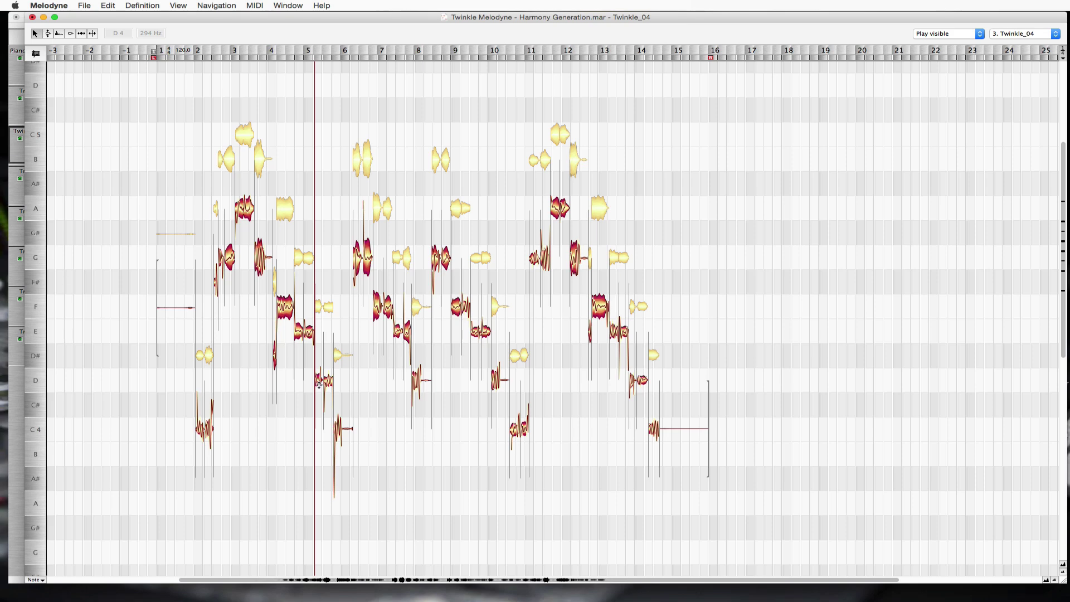
pyautogui.doubleClick(323, 312)
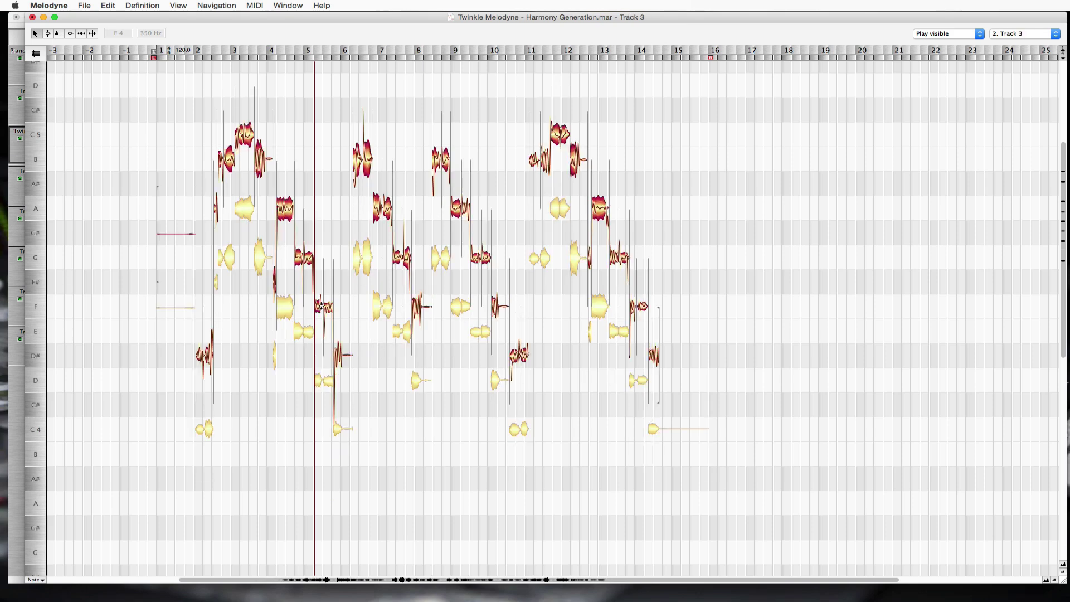
# Check the D# against melody C4, then raise all Track 3's D# notes to E.
pyautogui.click(341, 357)
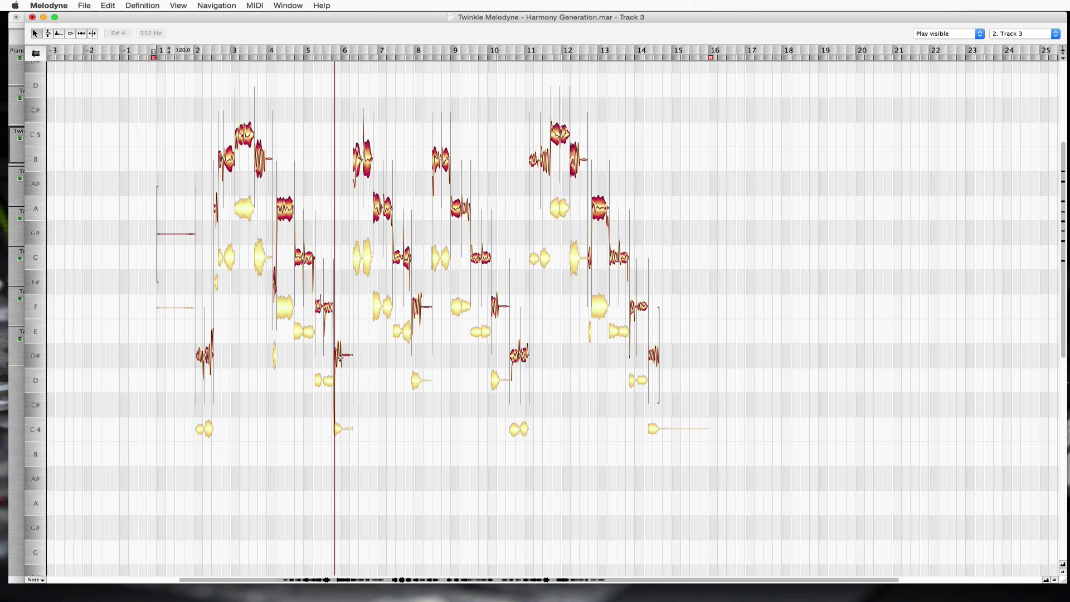
pyautogui.doubleClick(340, 432)
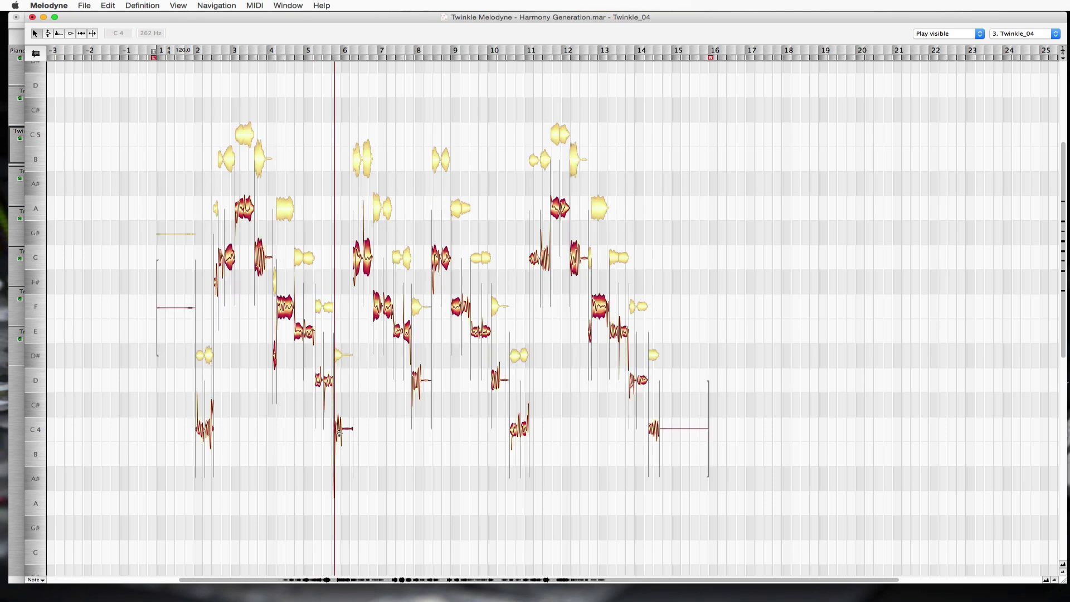
pyautogui.doubleClick(336, 357)
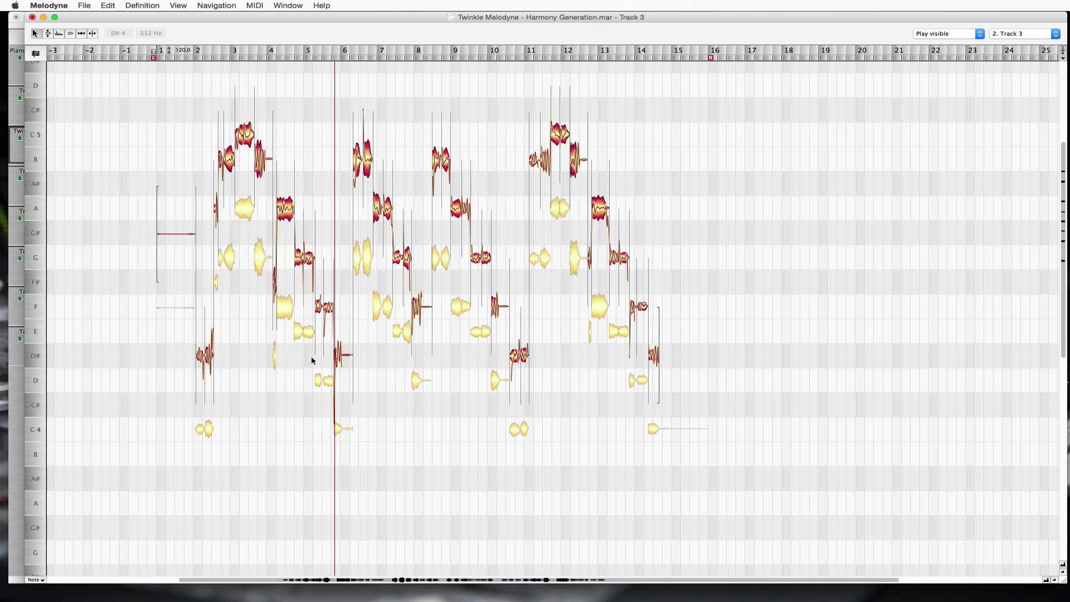
pyautogui.moveTo(169, 353); pyautogui.dragTo(725, 353)
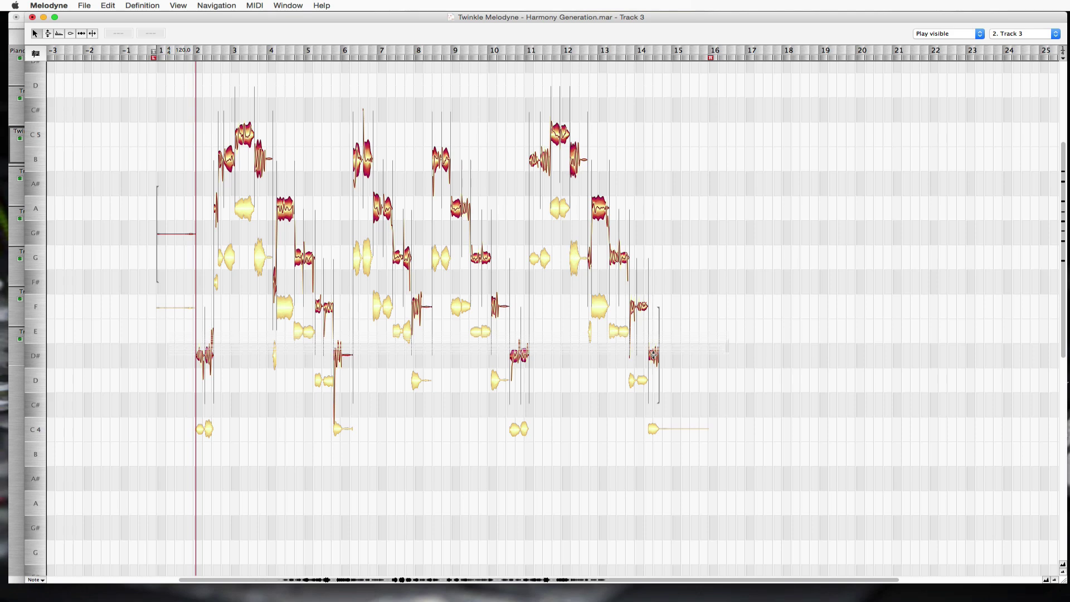
pyautogui.moveTo(654, 355); pyautogui.dragTo(653, 334)
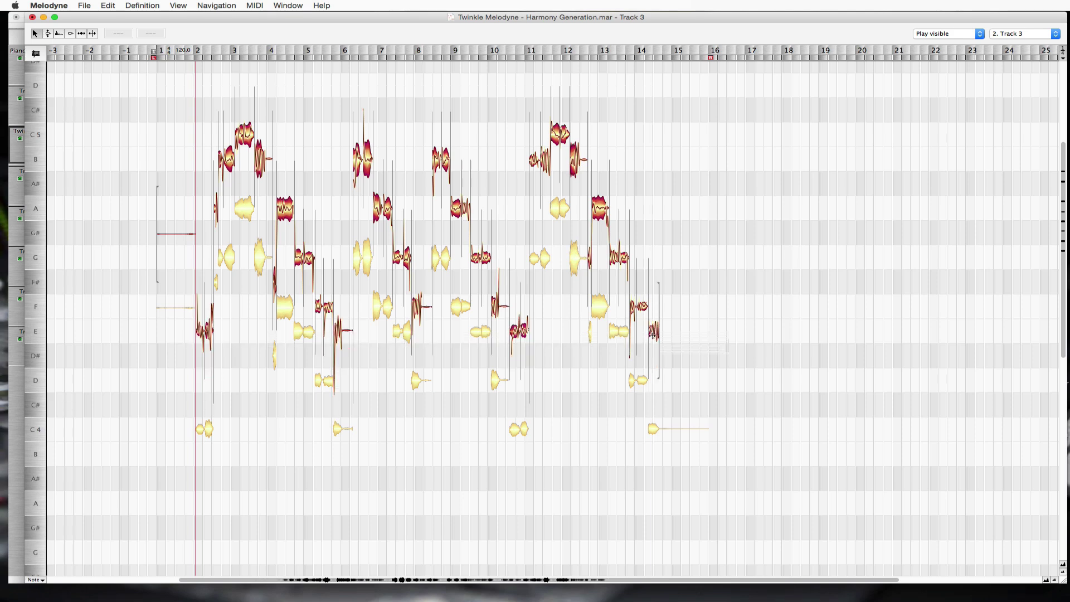
pyautogui.click(175, 342)
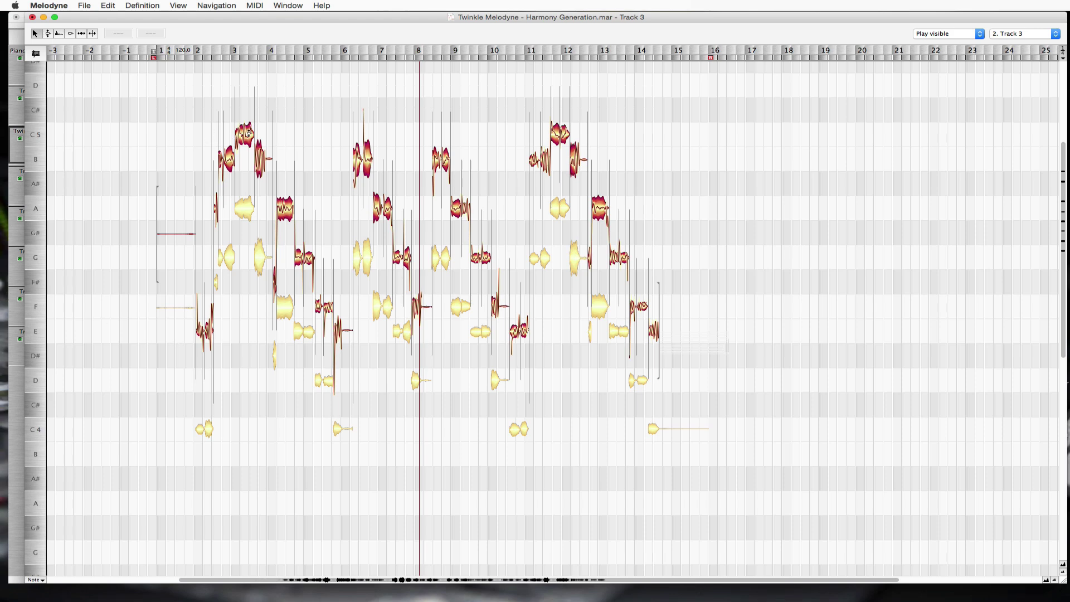
# Raise Track 3's C5 note near bar 3 to D5, then on to E5, replaying each change.
pyautogui.moveTo(249, 134); pyautogui.dragTo(248, 87)
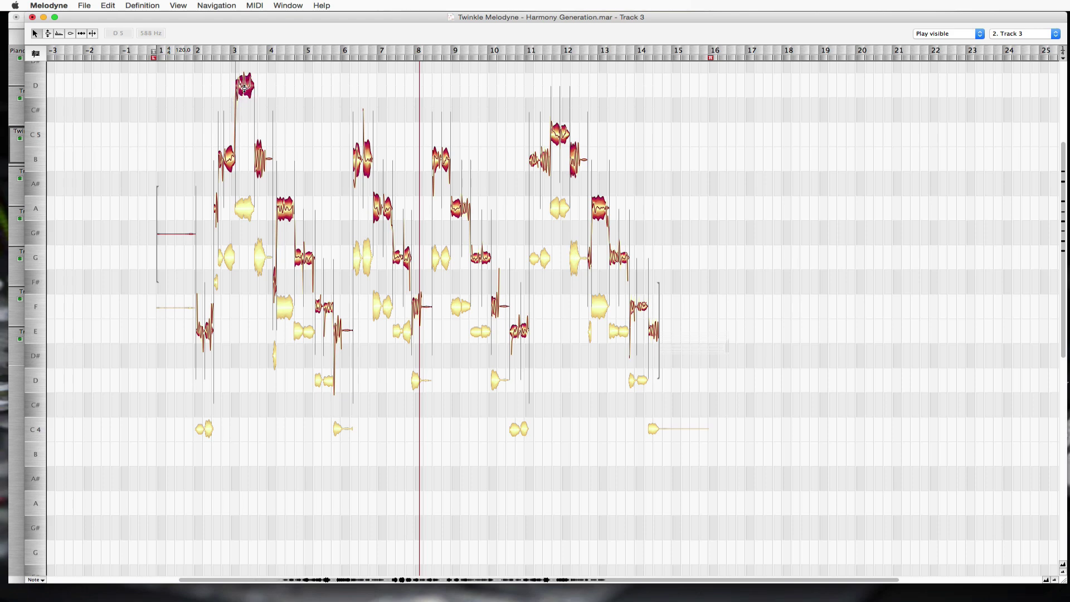
pyautogui.click(207, 98)
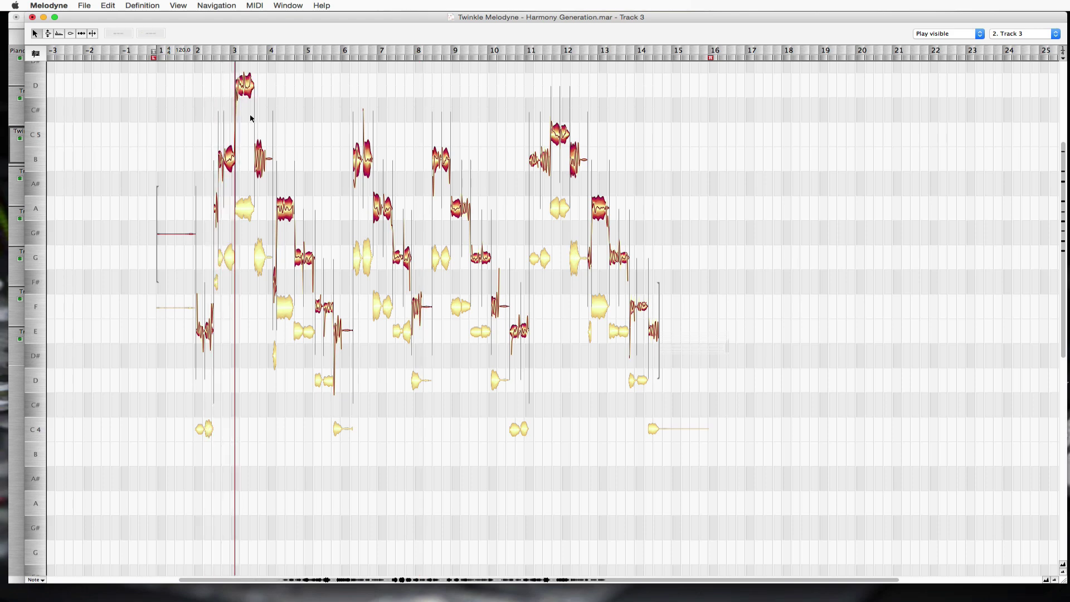
pyautogui.scroll(1, 250, 117)
pyautogui.scroll(3, 252, 118)
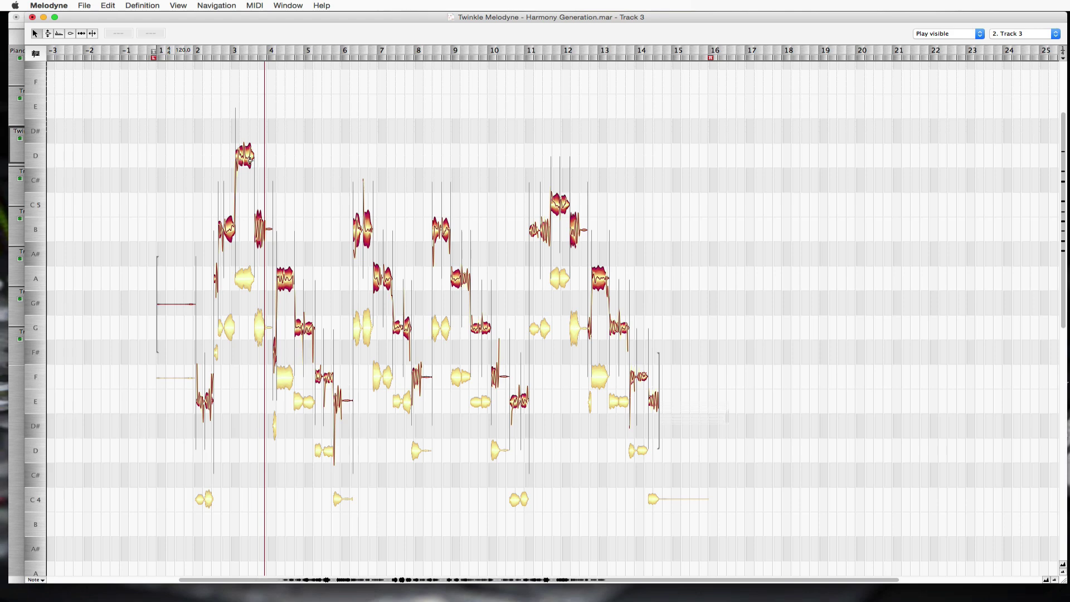
pyautogui.moveTo(249, 159); pyautogui.dragTo(243, 109)
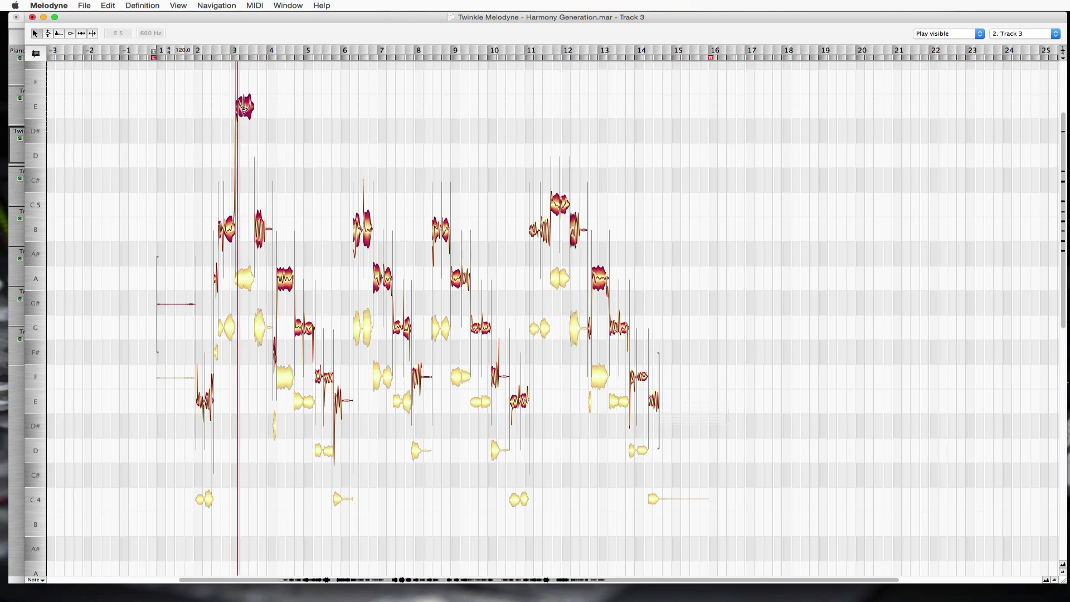
pyautogui.click(207, 116)
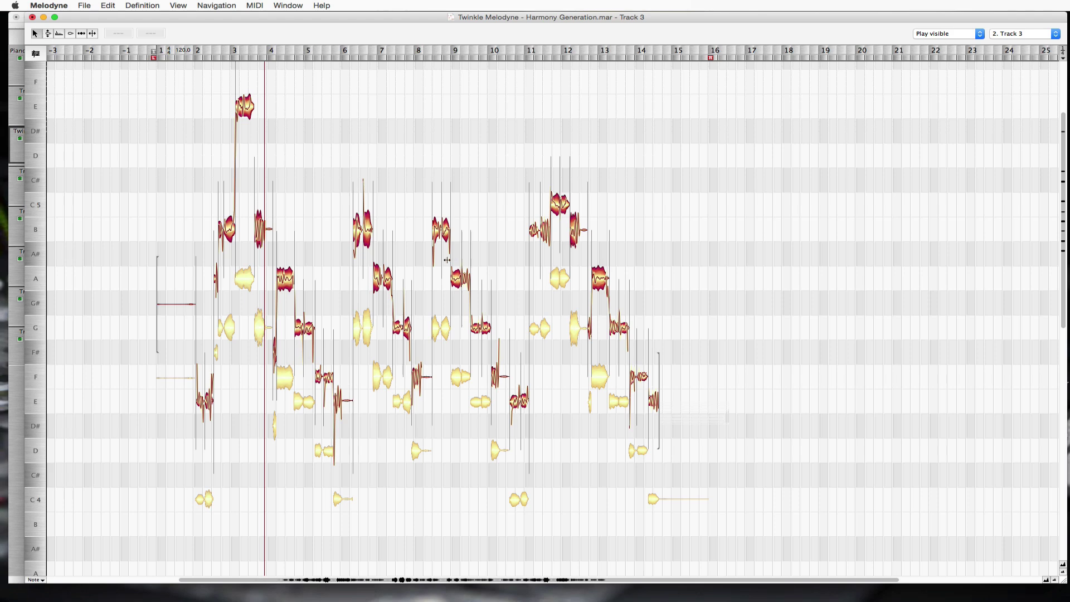
# Raise Track 3's B note near bar 6 to C5 and replay from bar 6.
pyautogui.click(366, 227)
pyautogui.moveTo(366, 219); pyautogui.dragTo(367, 195)
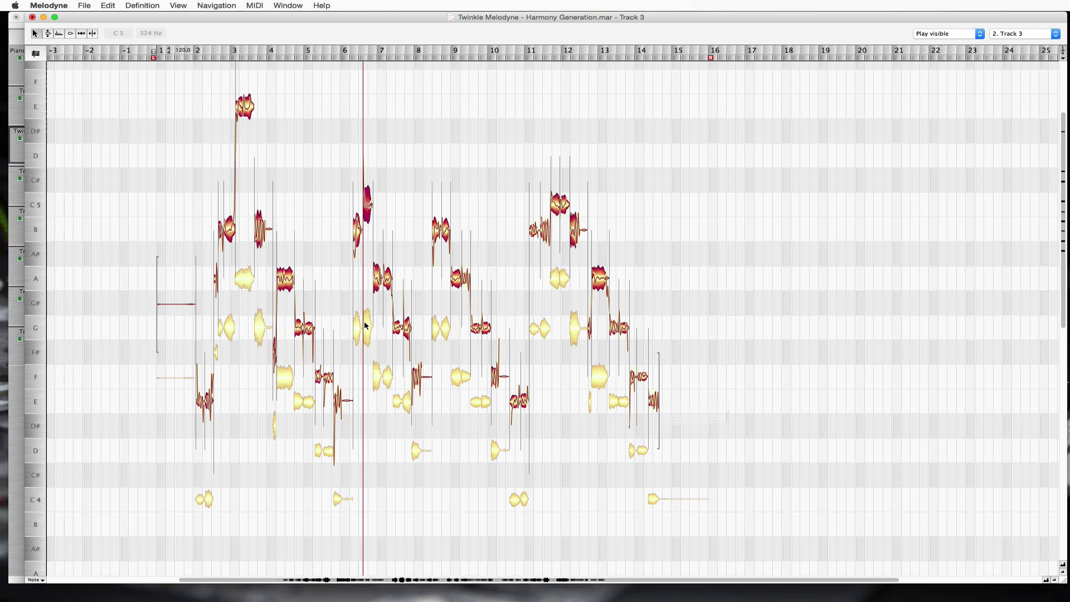
pyautogui.doubleClick(336, 189)
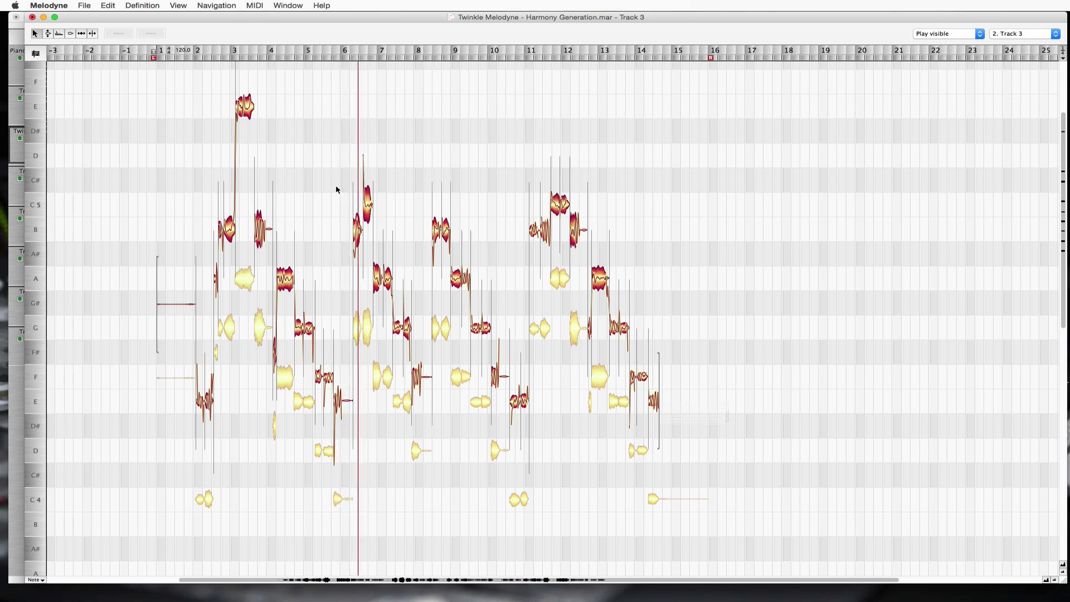